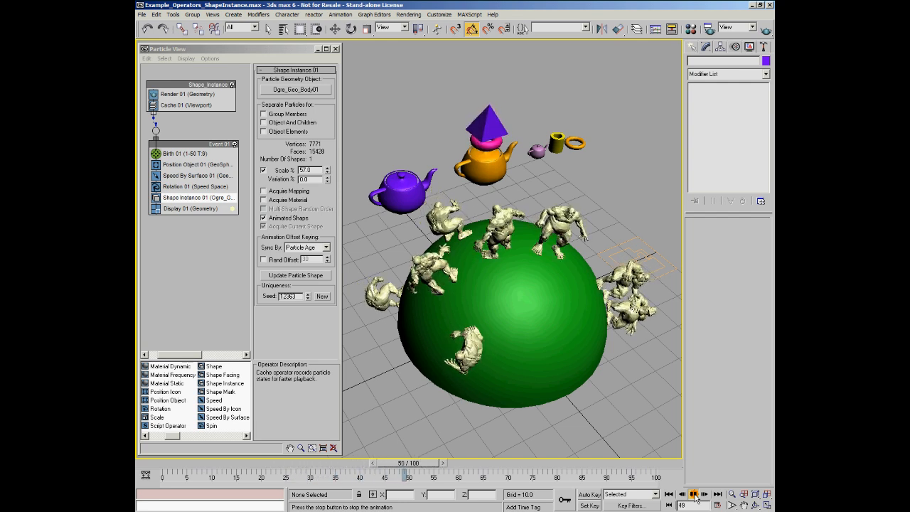
# Step: Sync the Shape Instance animation by Absolute Time and play the particle animation from frame 0
pyautogui.click(693, 493)
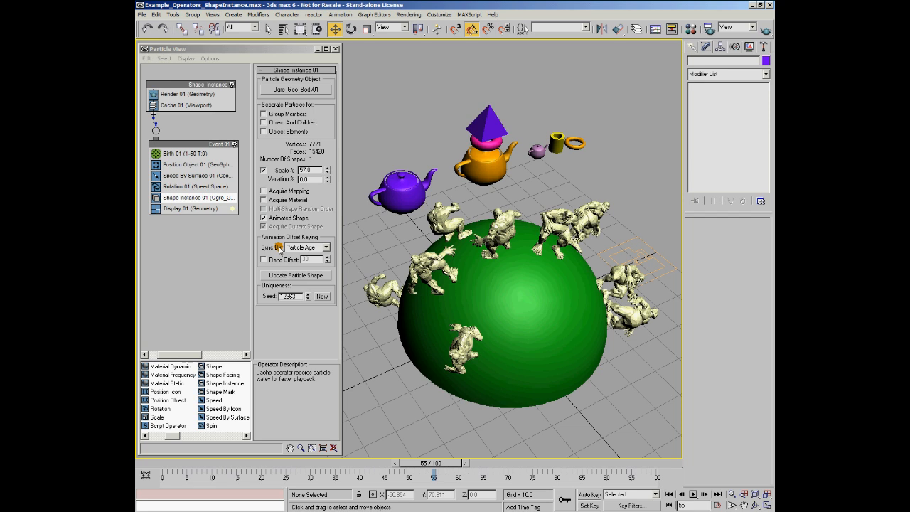
pyautogui.click(327, 247)
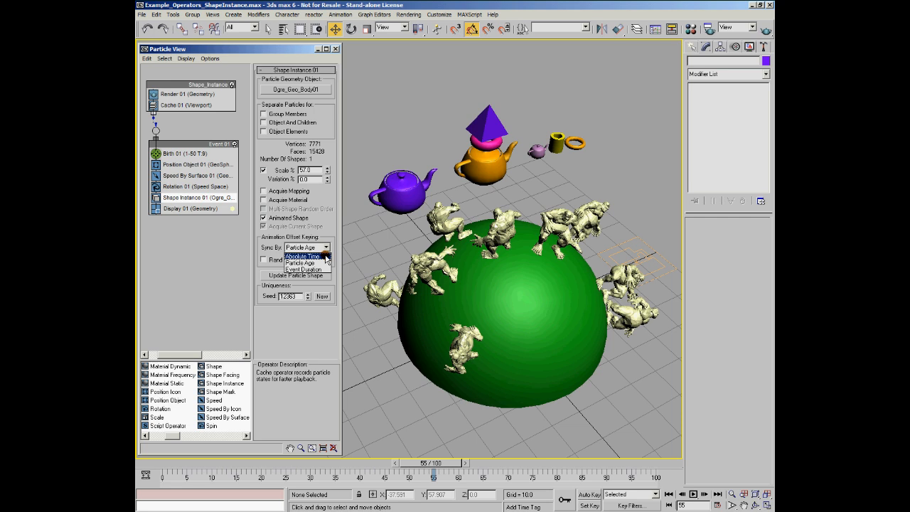
pyautogui.click(326, 258)
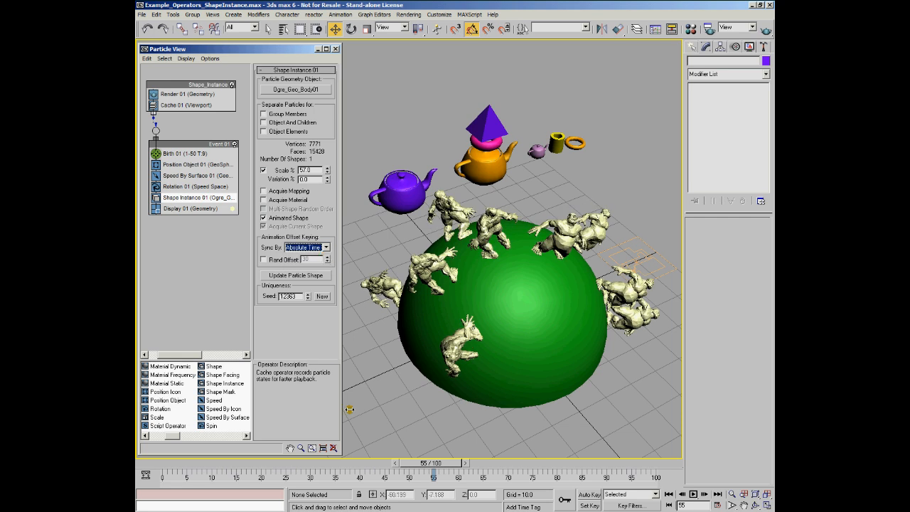
pyautogui.click(152, 464)
pyautogui.click(701, 494)
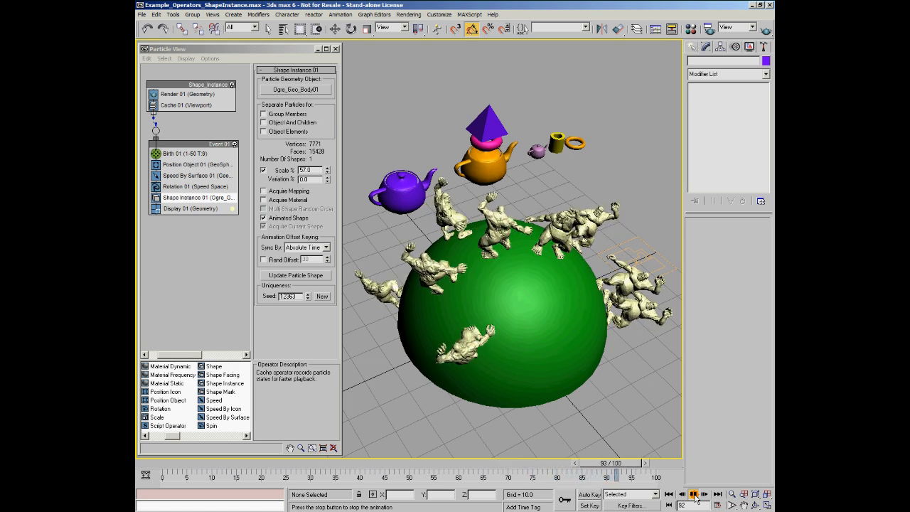
pyautogui.click(693, 494)
# Step: Switch the Shape Instance animation sync to Particle Age and play the animation to compare the ogres' motion
pyautogui.click(325, 246)
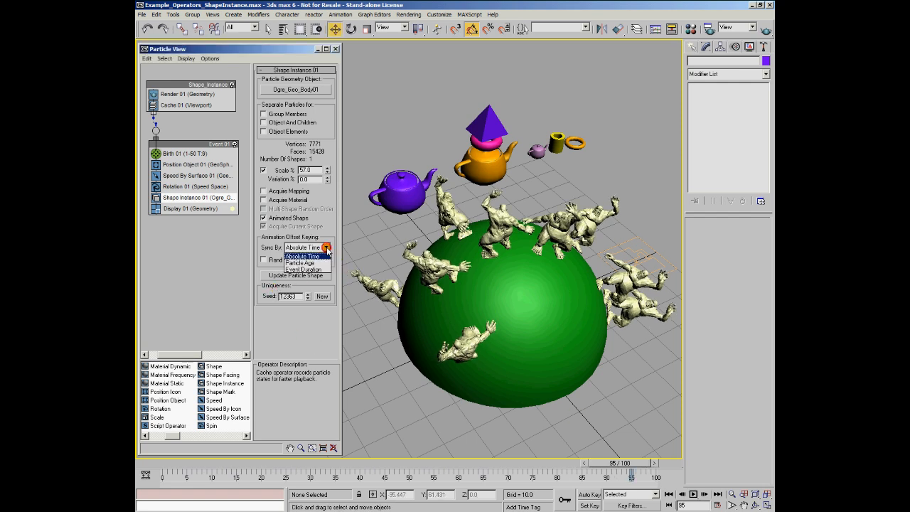
pyautogui.click(316, 263)
pyautogui.click(693, 494)
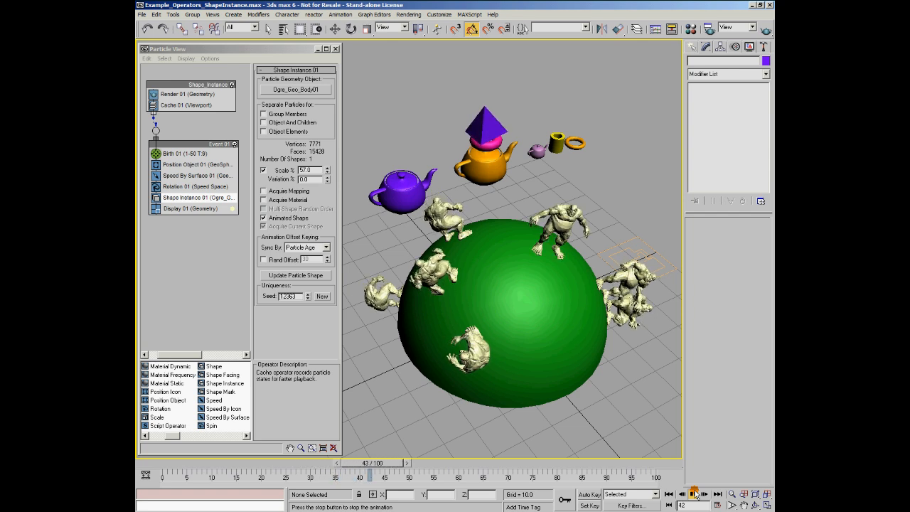
pyautogui.click(695, 494)
pyautogui.press('w')
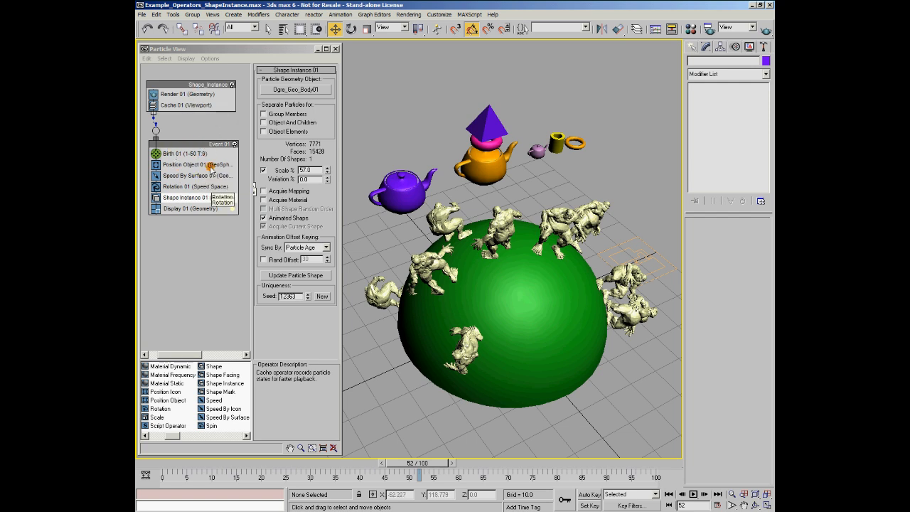
pyautogui.click(326, 247)
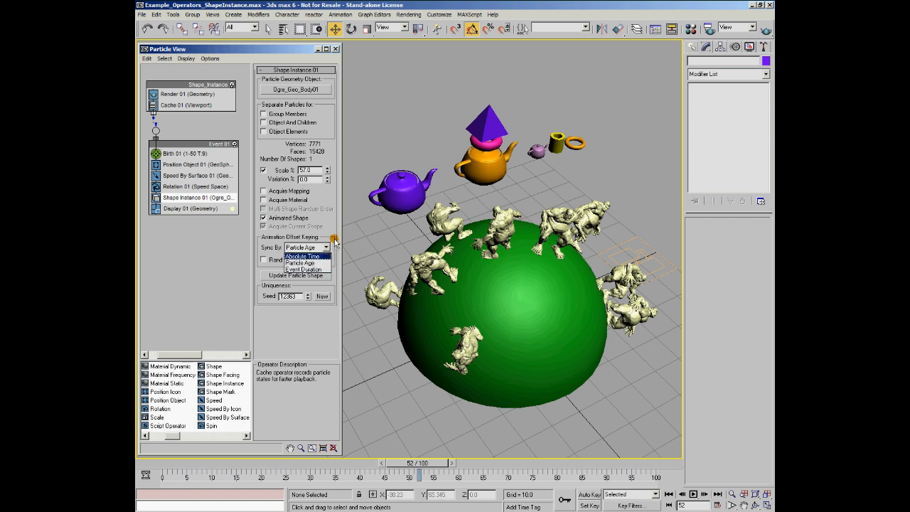
pyautogui.click(313, 263)
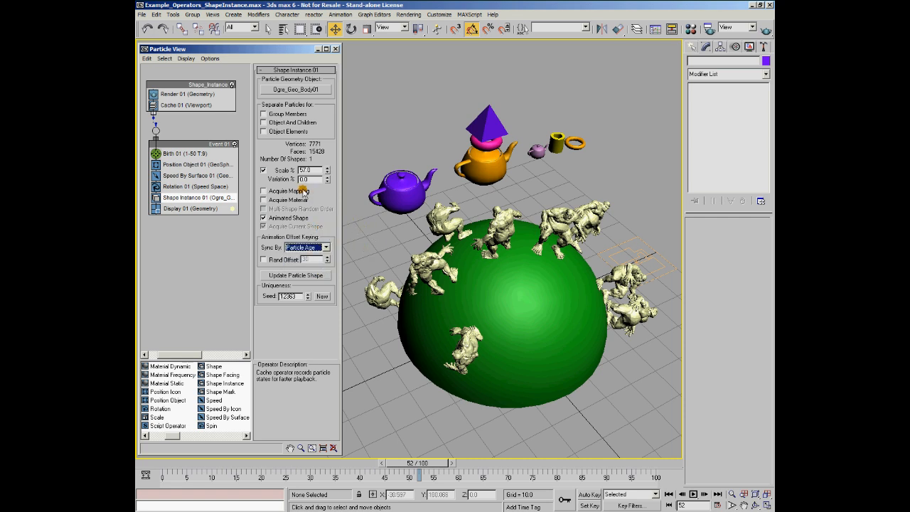
# Step: Set the Shape Instance animation offset keying to sync by Absolute Time
pyautogui.click(325, 248)
pyautogui.click(300, 261)
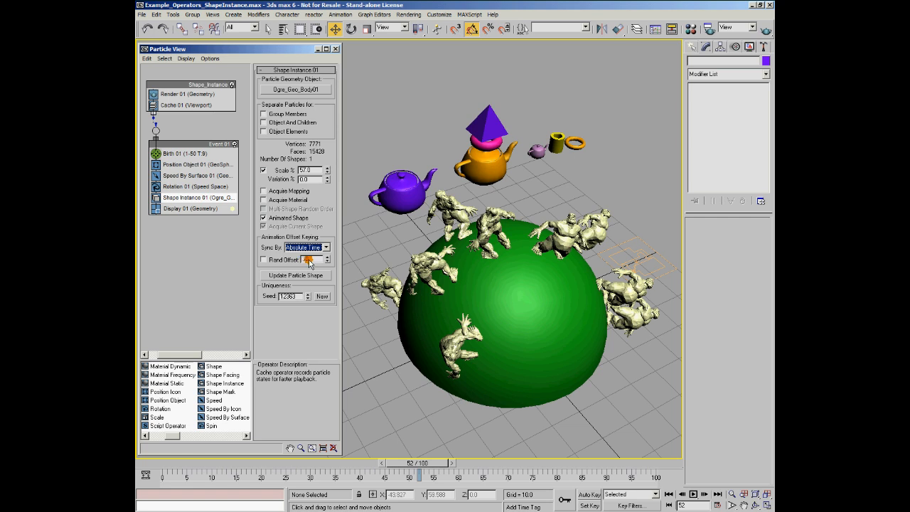
pyautogui.hotkey('ctrl', 's')
pyautogui.click(264, 217)
# Step: Pick the orange teapot Teapot02 as the particle geometry object and play the animation from frame 0
pyautogui.click(485, 169)
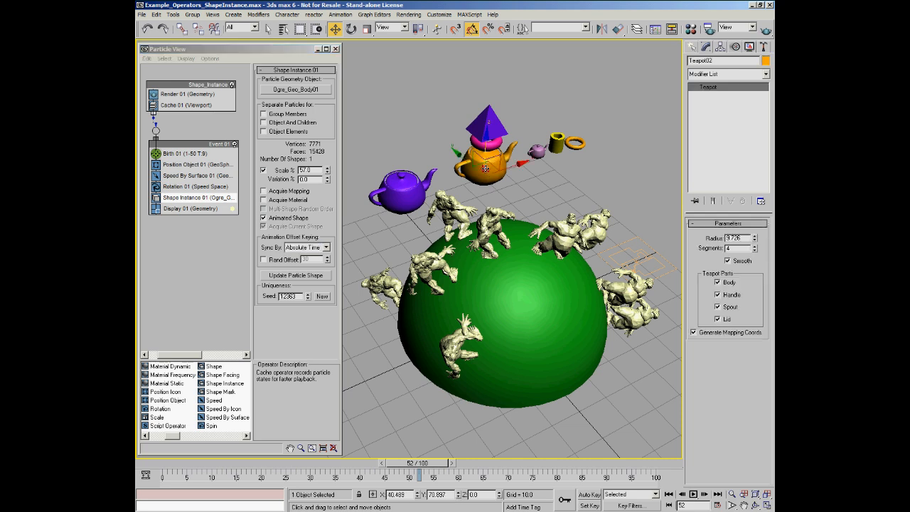
pyautogui.click(305, 90)
pyautogui.click(522, 166)
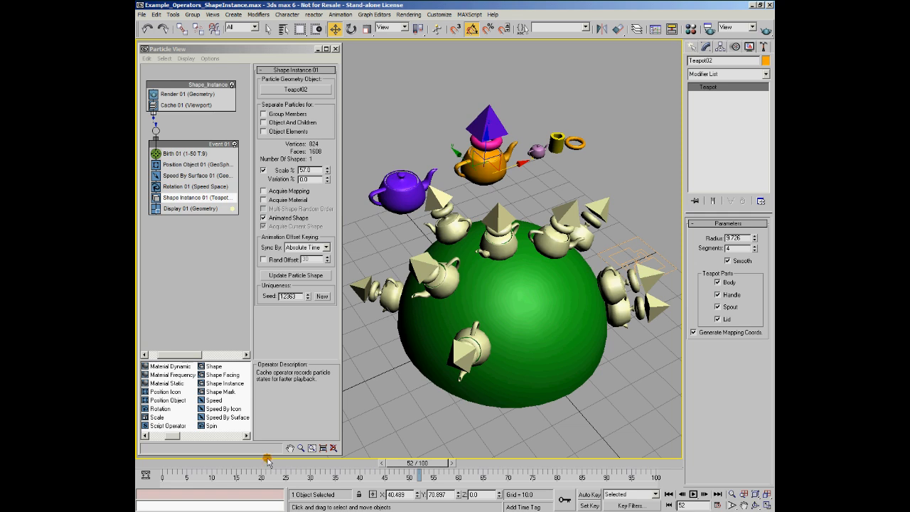
pyautogui.moveTo(171, 466); pyautogui.dragTo(146, 468)
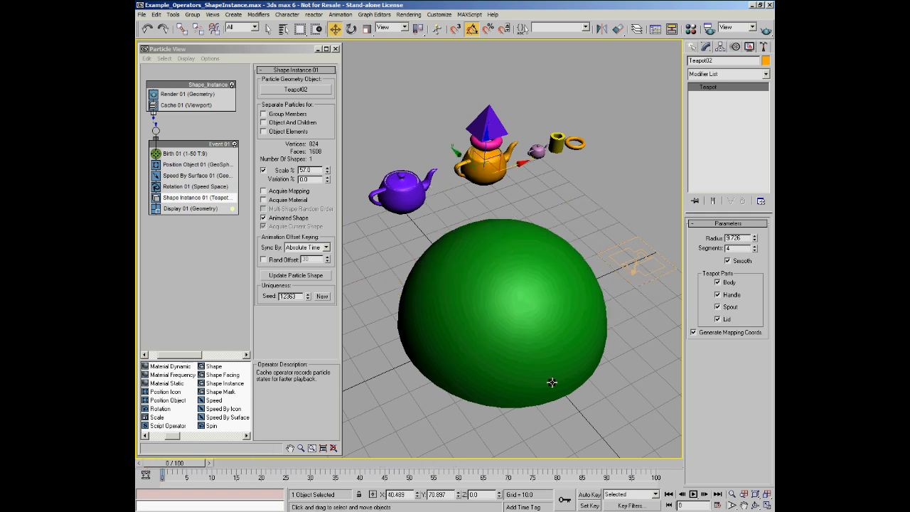
pyautogui.click(694, 496)
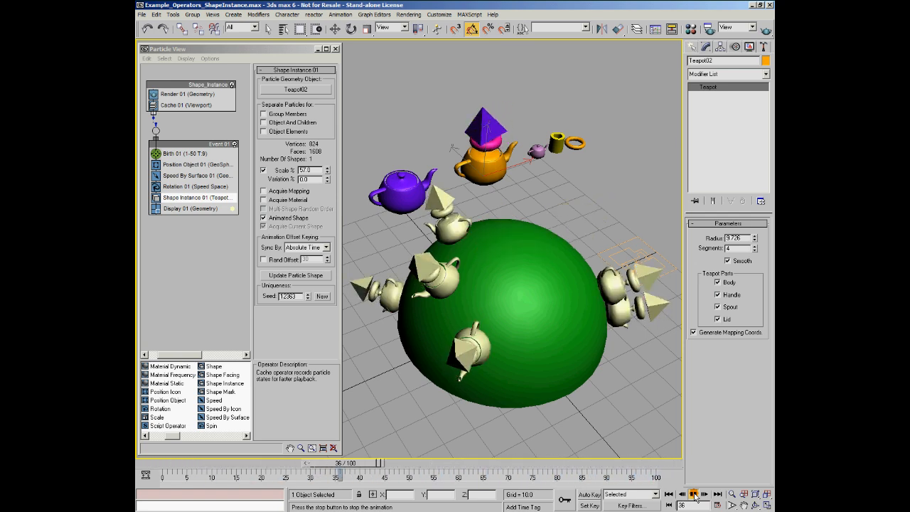
pyautogui.click(693, 494)
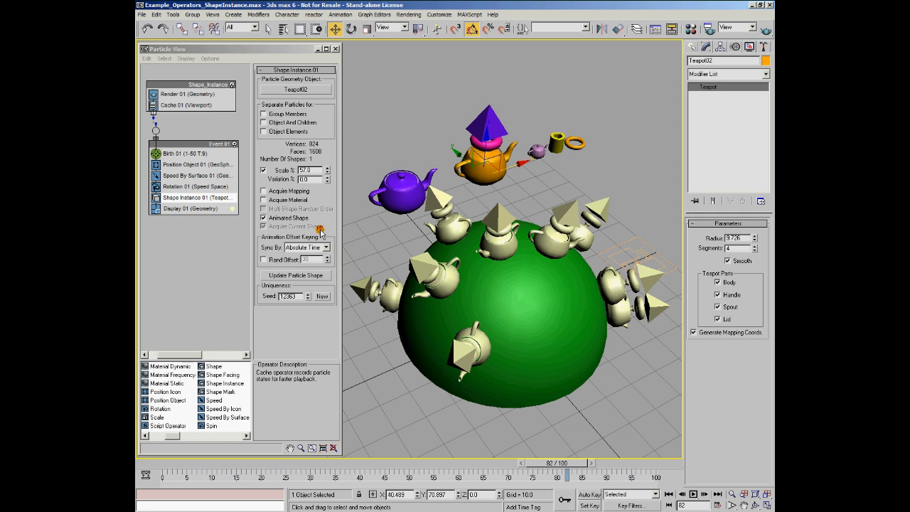
# Step: Unhide the Ogre_Geo_Body01 object by name
pyautogui.click(749, 47)
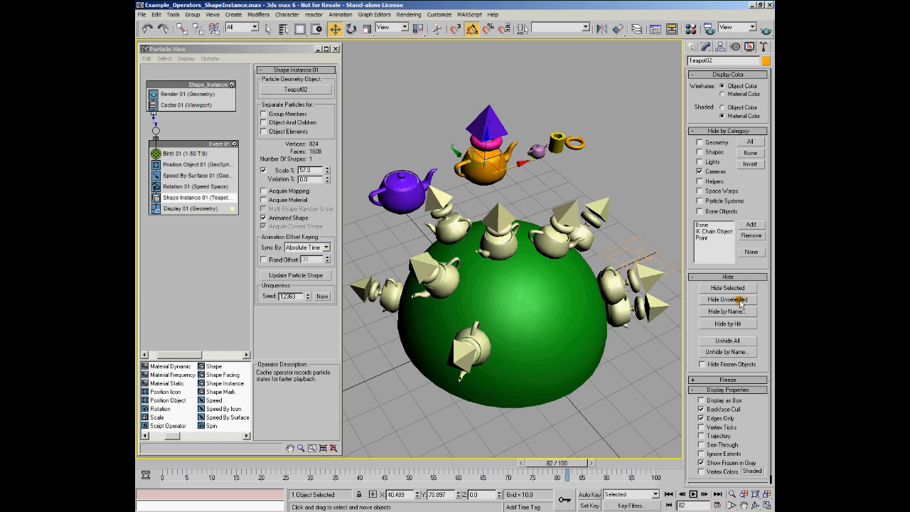
pyautogui.click(738, 351)
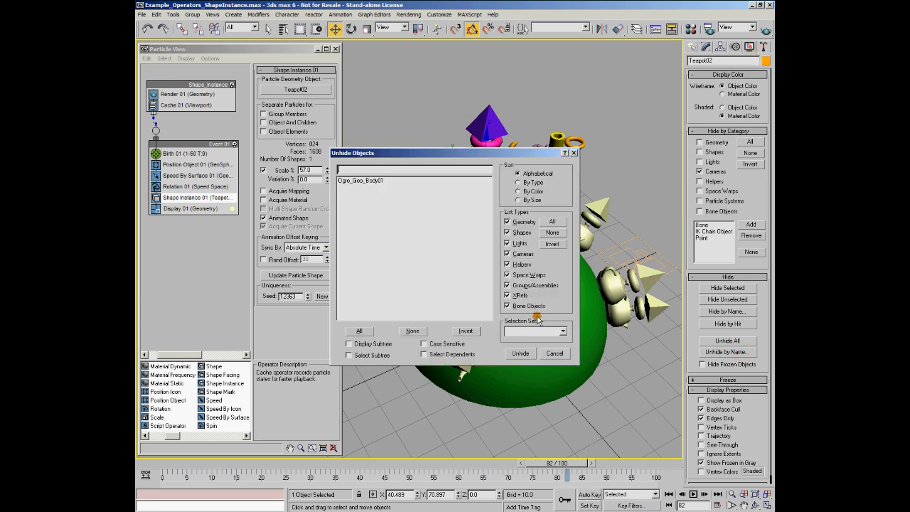
pyautogui.click(373, 181)
pyautogui.click(525, 354)
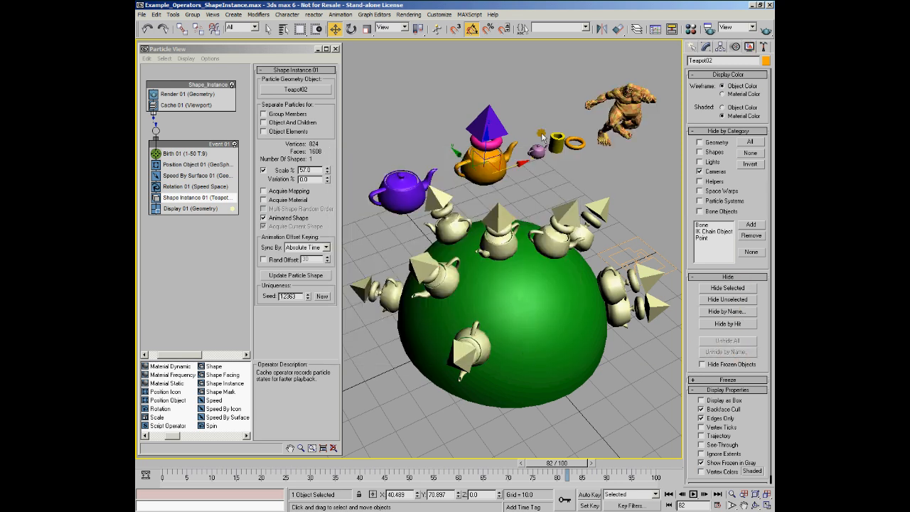
# Step: Pick Ogre_Geo_Body01 at frame 0 as the particle geometry object and play the animation
pyautogui.click(294, 87)
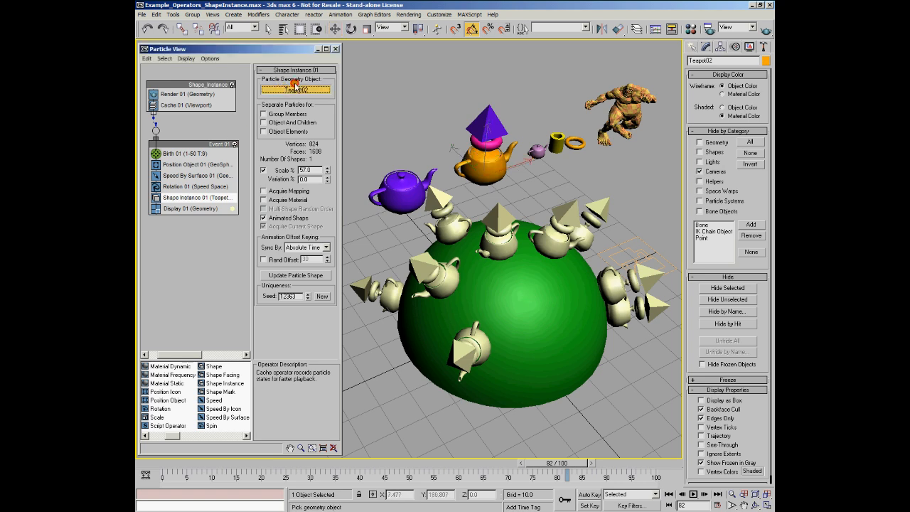
pyautogui.moveTo(199, 467); pyautogui.dragTo(181, 455)
pyautogui.click(593, 123)
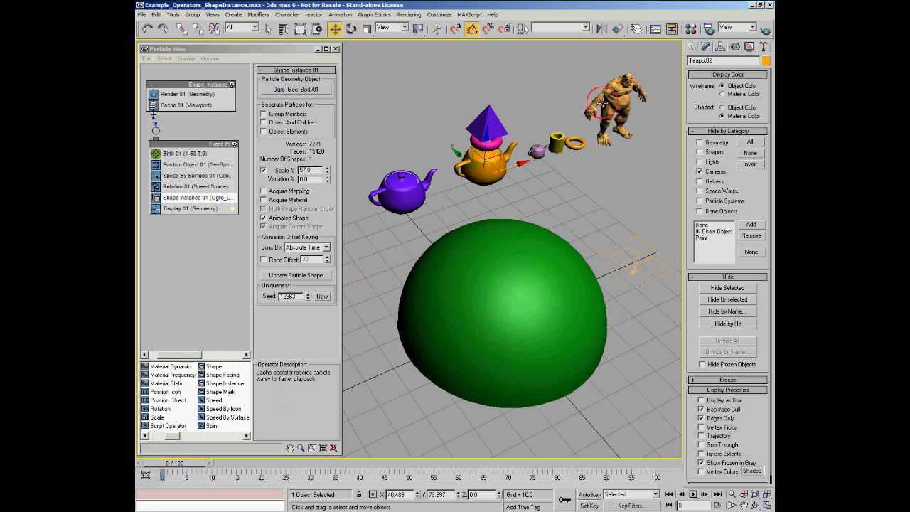
pyautogui.click(701, 494)
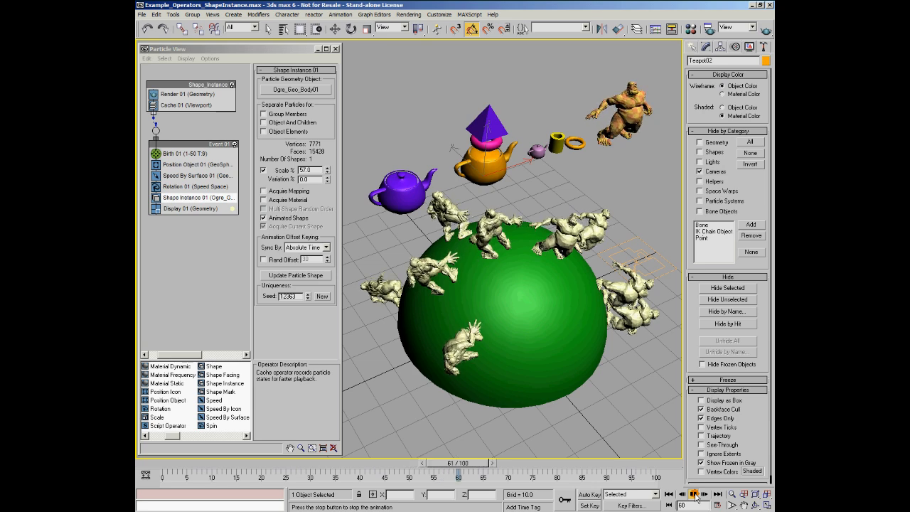
pyautogui.click(694, 494)
# Step: Return to frame 0, enable Acquire Material for the shape instance, and play the animation
pyautogui.moveTo(455, 462); pyautogui.dragTo(153, 467)
pyautogui.press('w')
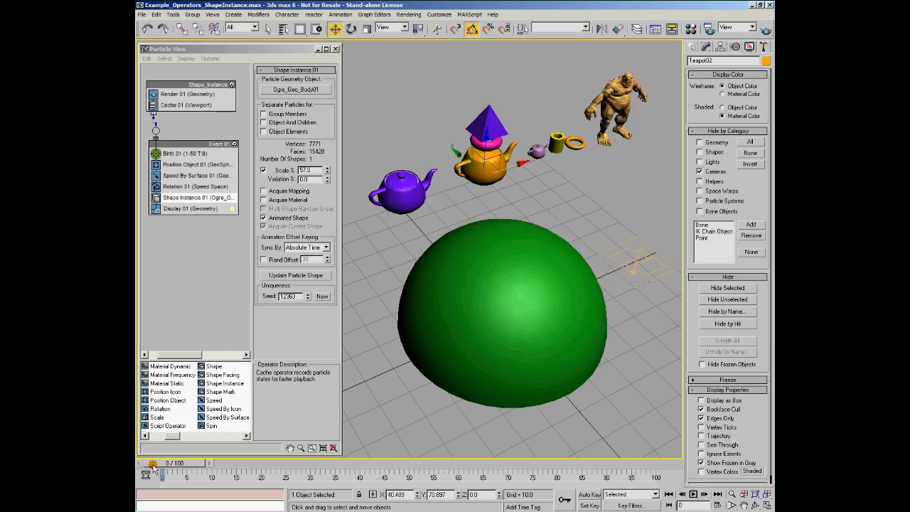
pyautogui.click(264, 201)
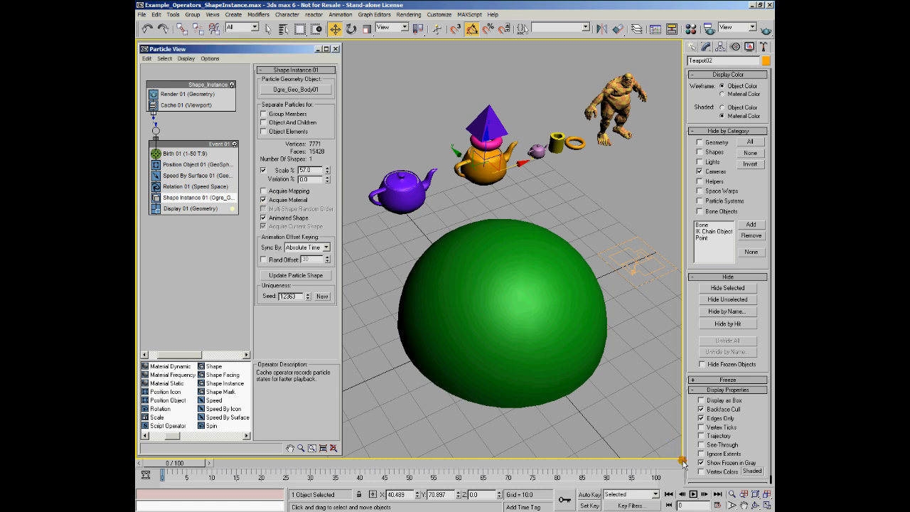
pyautogui.click(694, 494)
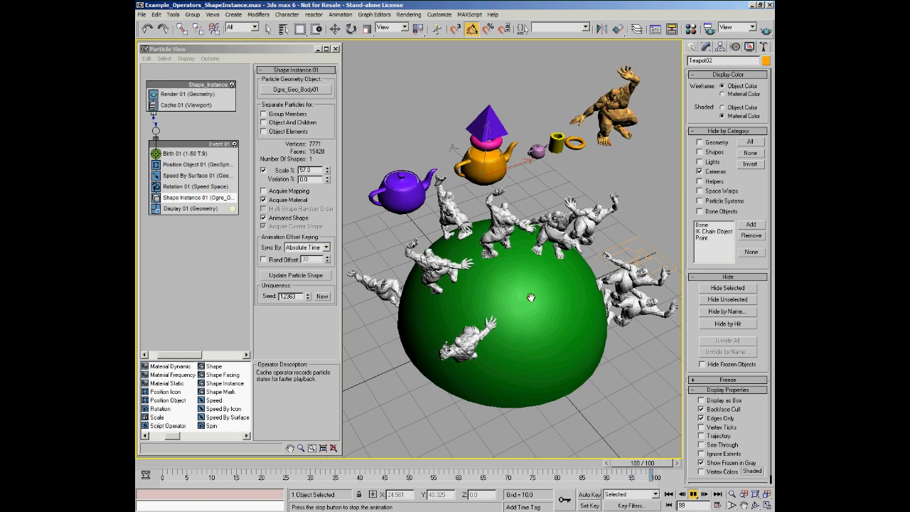
pyautogui.click(694, 497)
# Step: Return to frame 0, enable Acquire Mapping for the shape instance, and play the animation
pyautogui.click(175, 462)
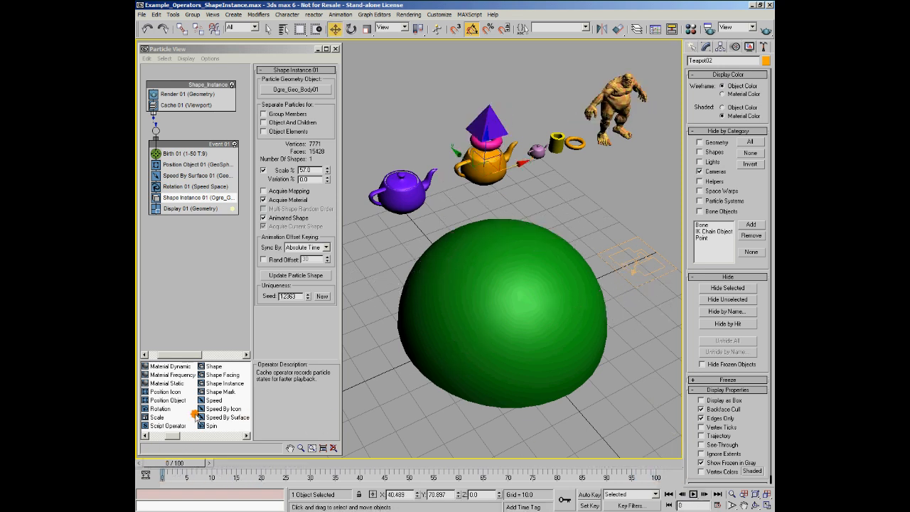
pyautogui.click(272, 192)
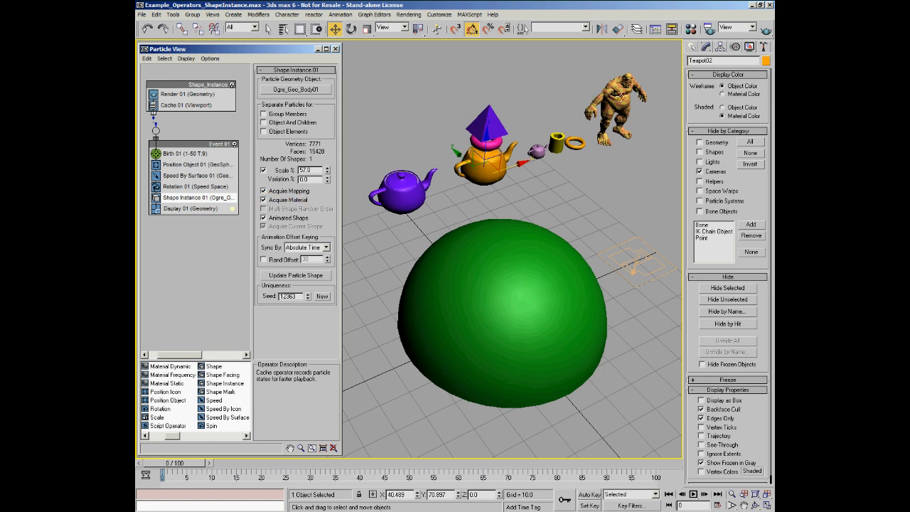
pyautogui.click(691, 493)
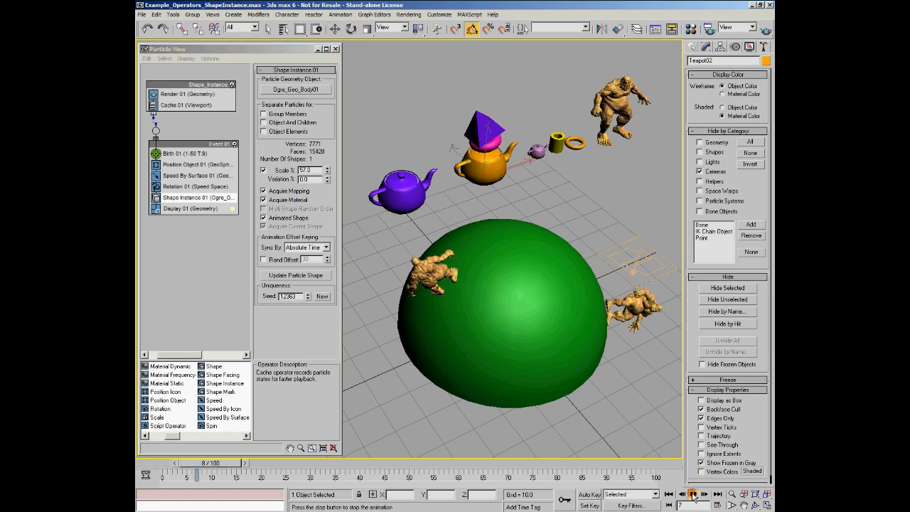